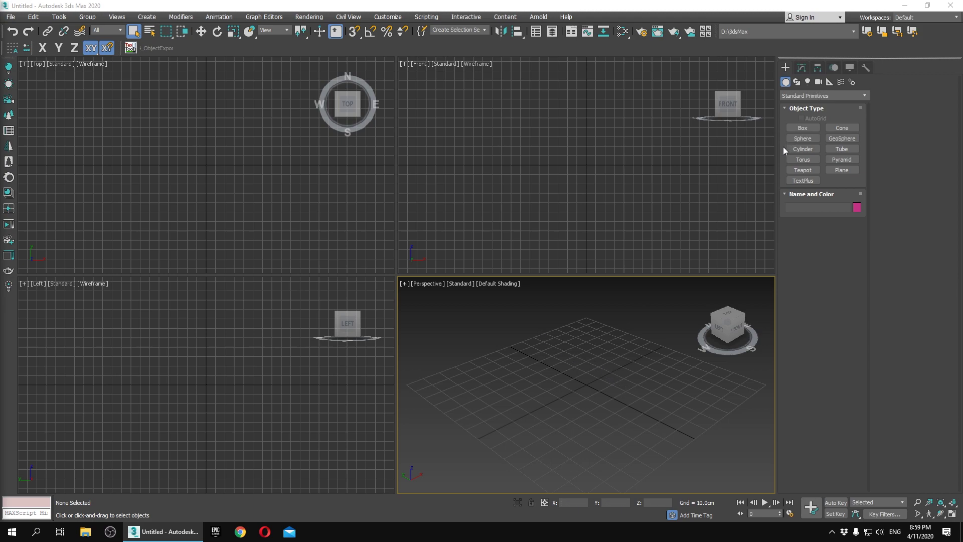
Draw a box primitive in the Perspective viewport
left_click(802, 128)
left_click_drag(576, 340, 605, 474)
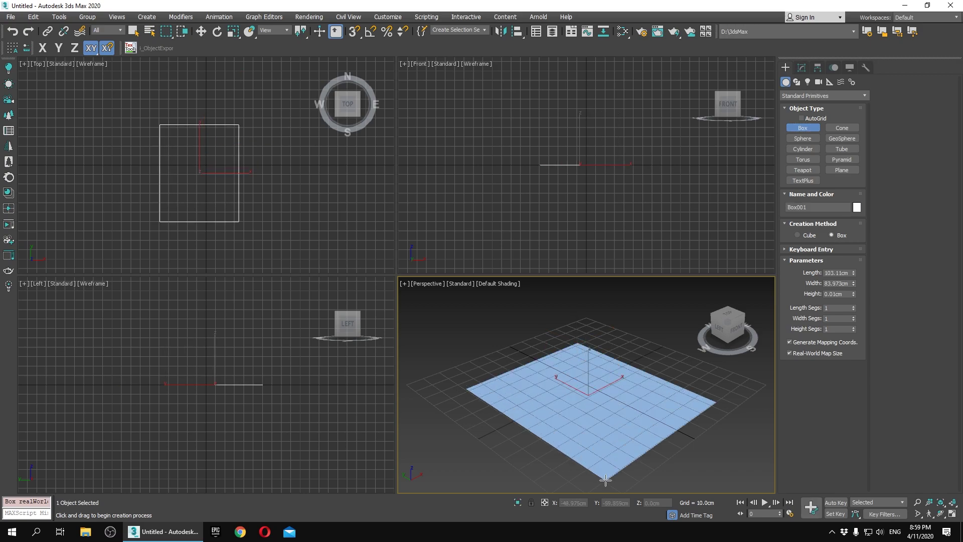
right_click(578, 385)
Maximize the Perspective view, show edged faces, and convert the box to Editable Poly
key("alt+w")
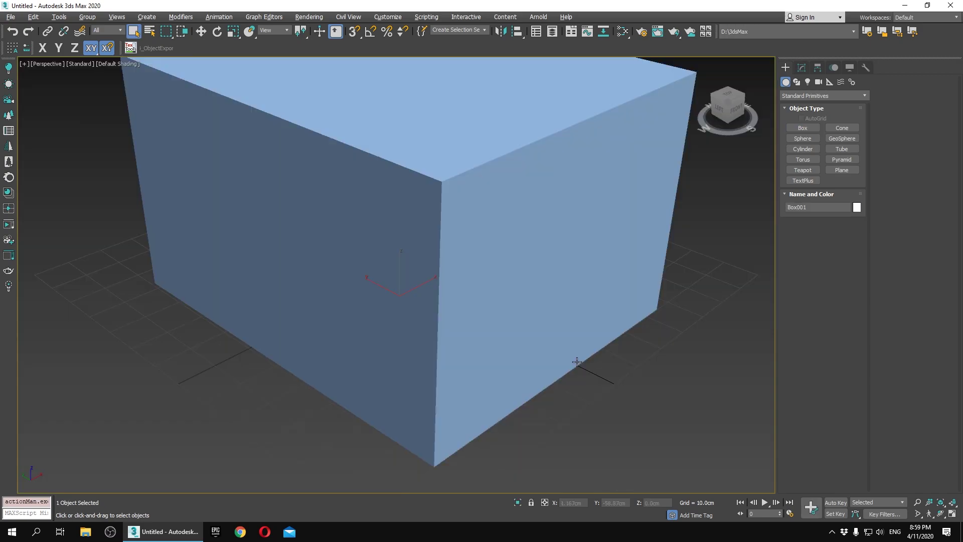
mouse_move(451, 206)
middle_mouse_down("alt")
mouse_move(458, 254)
mouse_move(474, 229)
mouse_move(462, 219)
middle_mouse_up("alt")
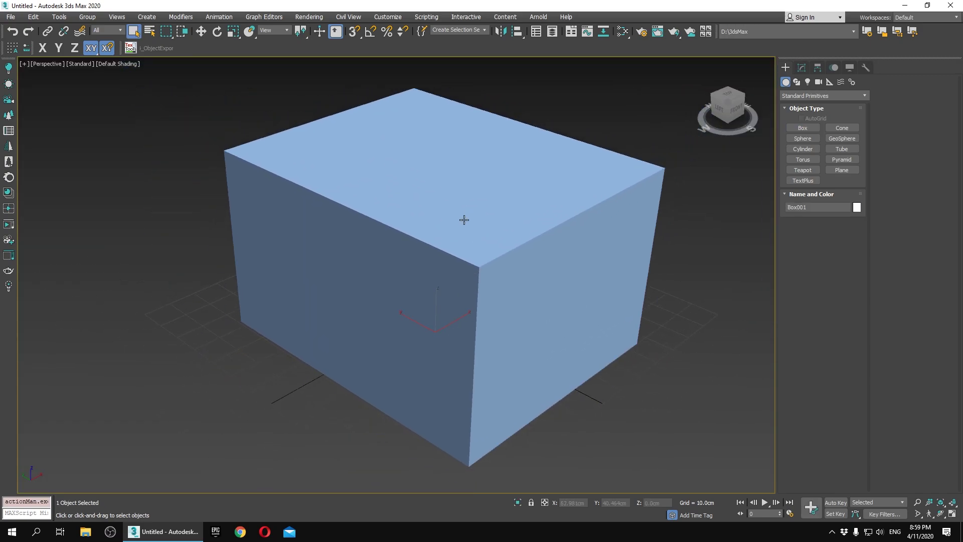
key("F4")
right_click(462, 219)
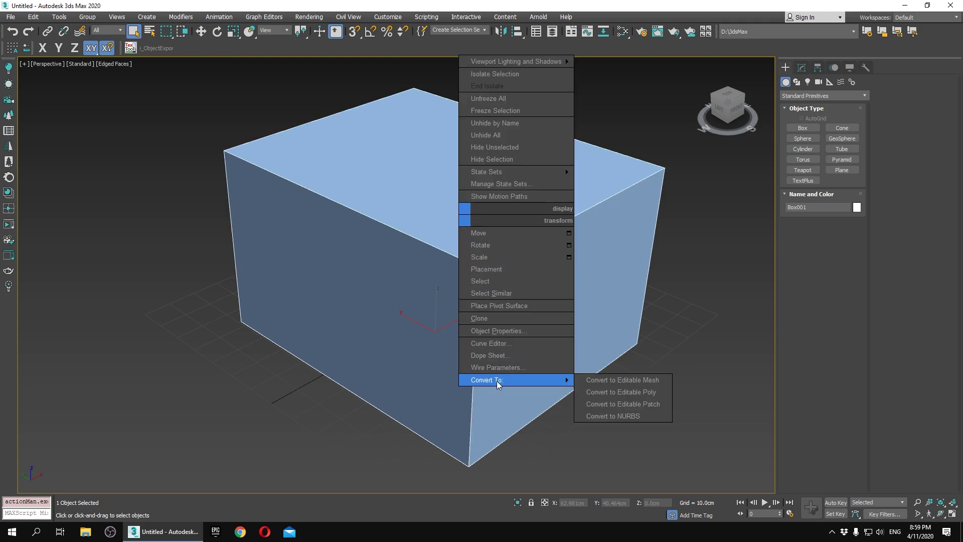
left_click(619, 398)
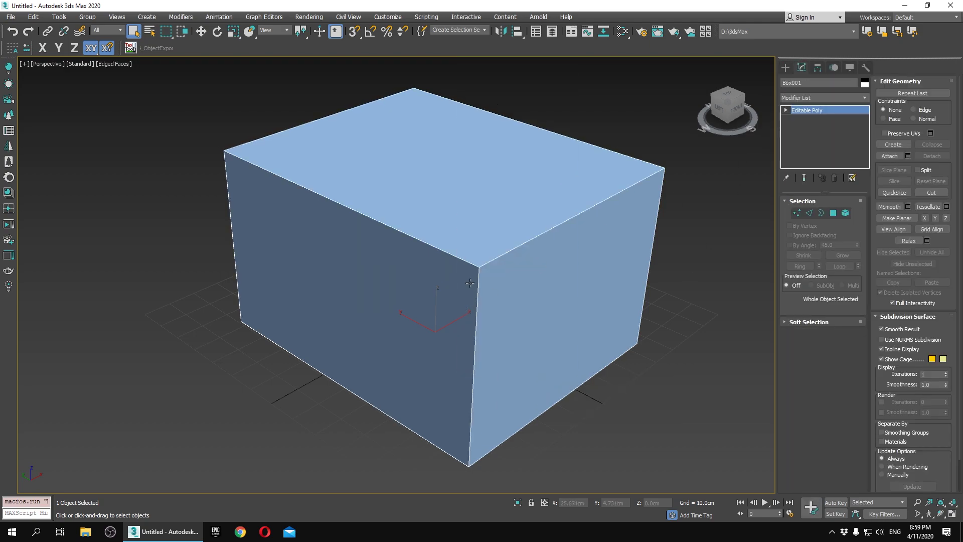
In Edge mode, ring a top edge and connect the ring into a new edge loop
key("2")
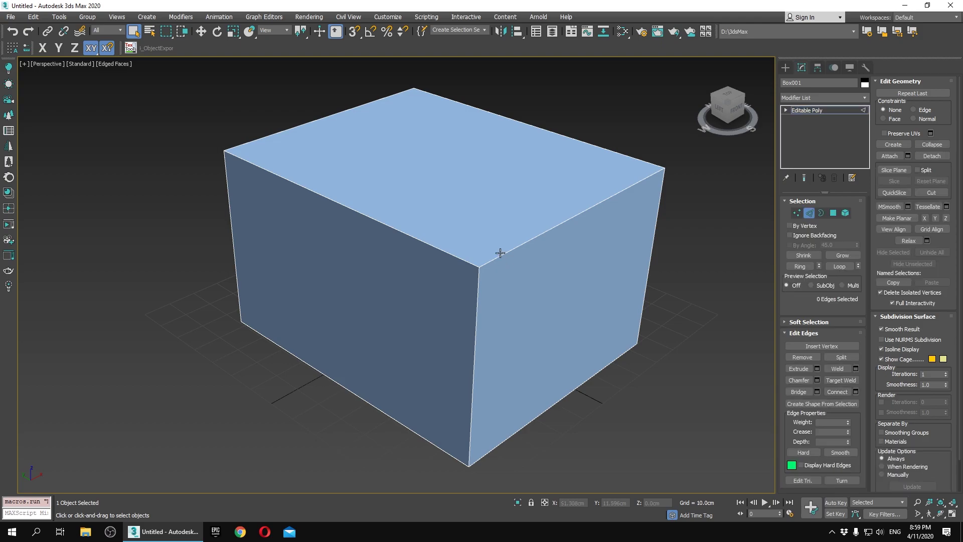
left_click(500, 253)
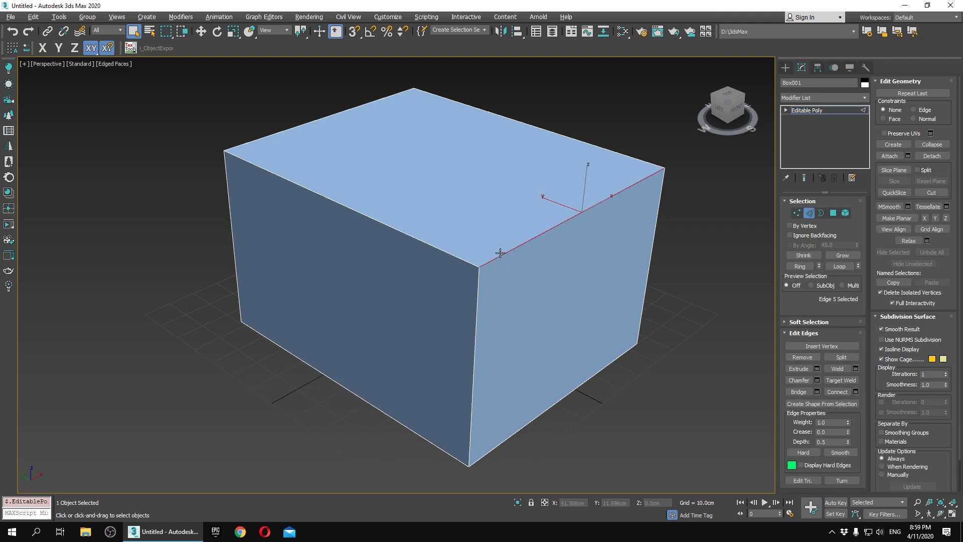
key("alt+l")
key("ctrl+shift+e")
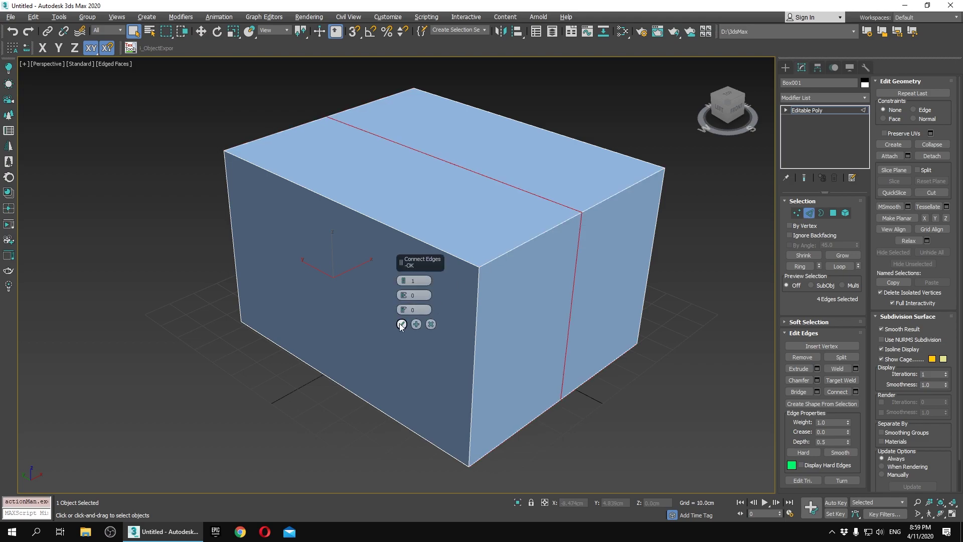
left_click(400, 328)
Test Loop selections on the new loop and the top front edge, then deselect
left_click(563, 296)
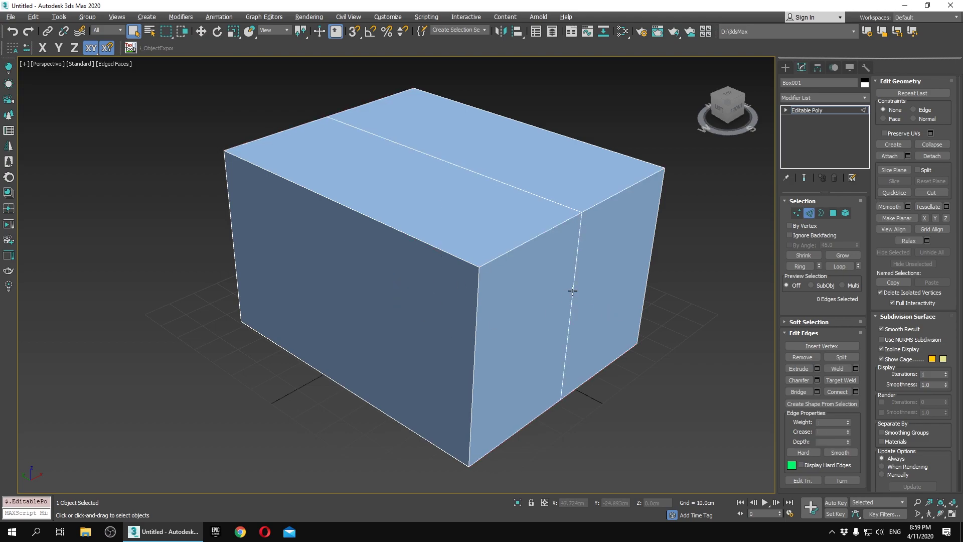
left_click(572, 290)
key("alt+l")
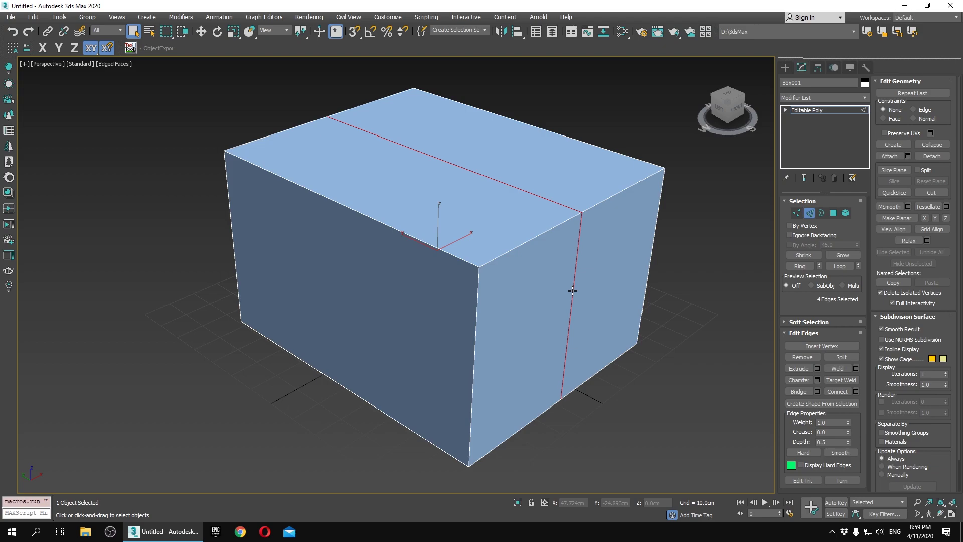
left_click(563, 297)
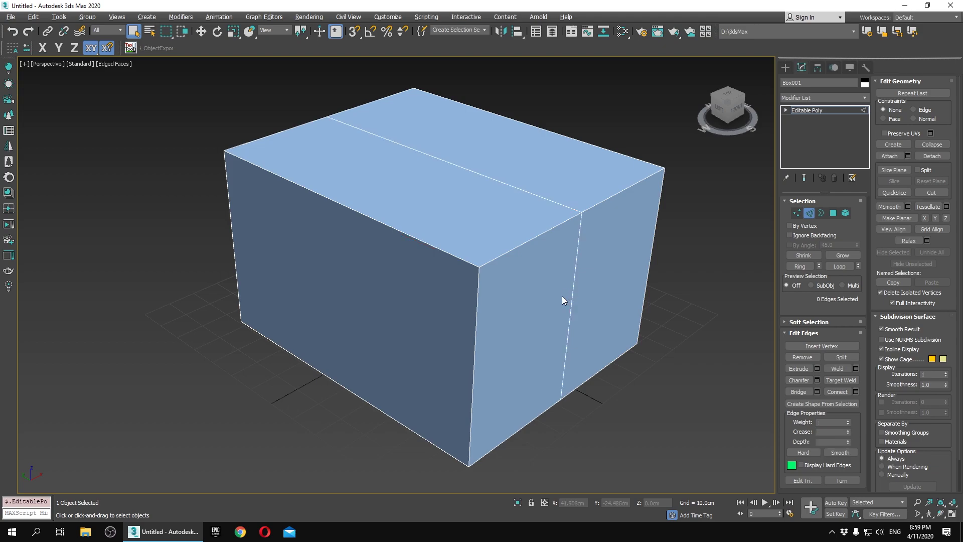
left_click(372, 218)
key("alt+l")
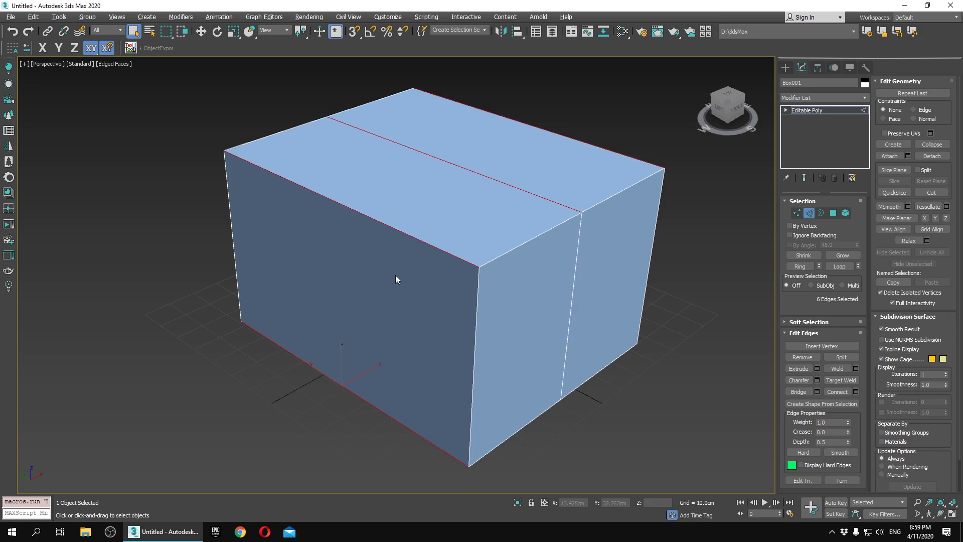
left_click(399, 288)
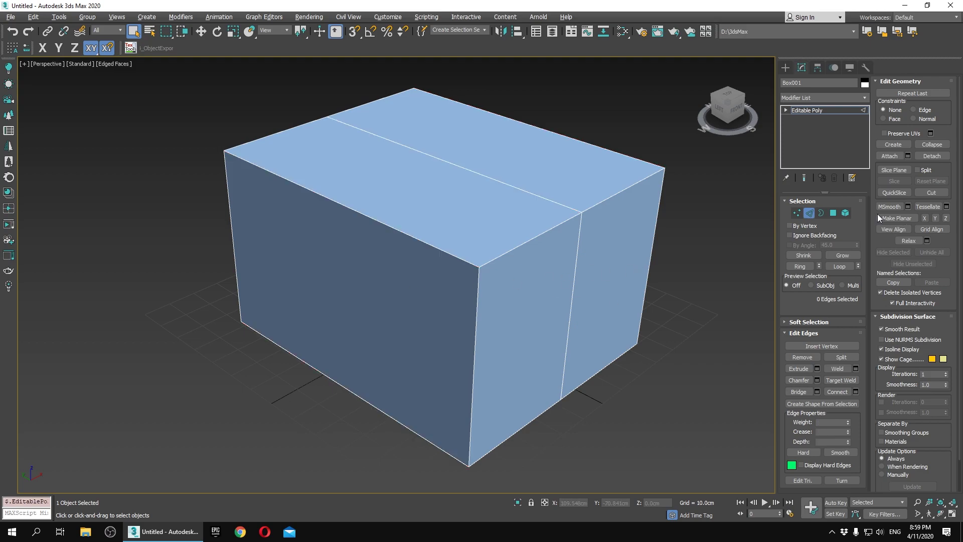
key("2")
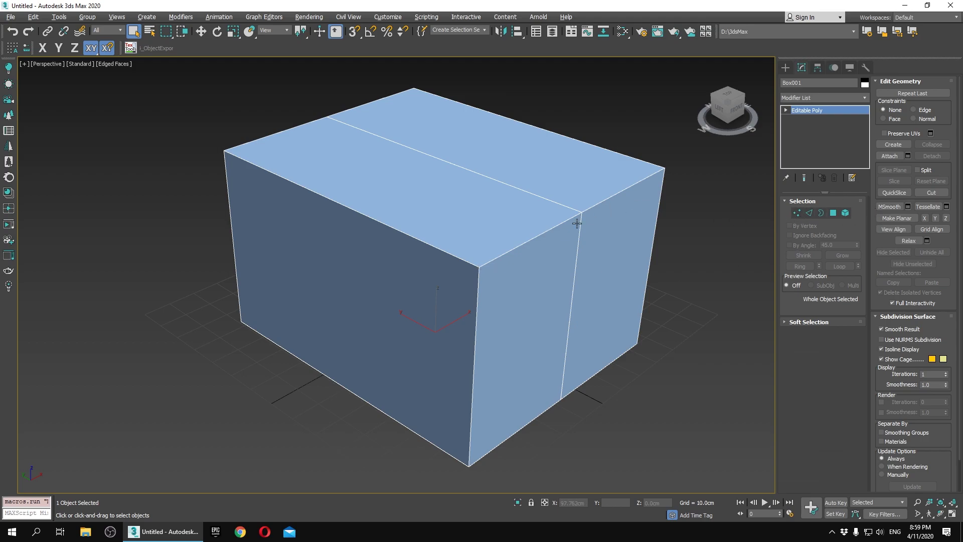
key("alt+f")
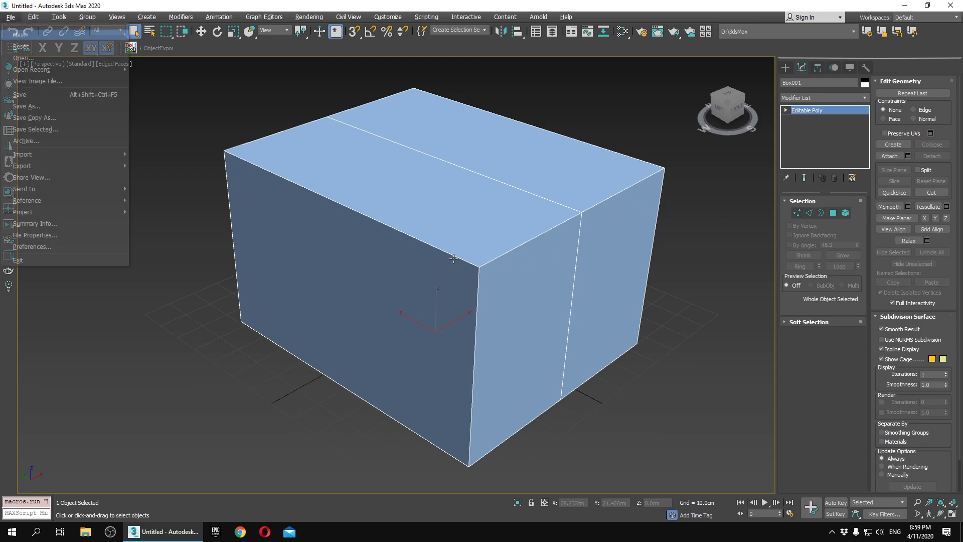
key("Escape")
key("alt+r")
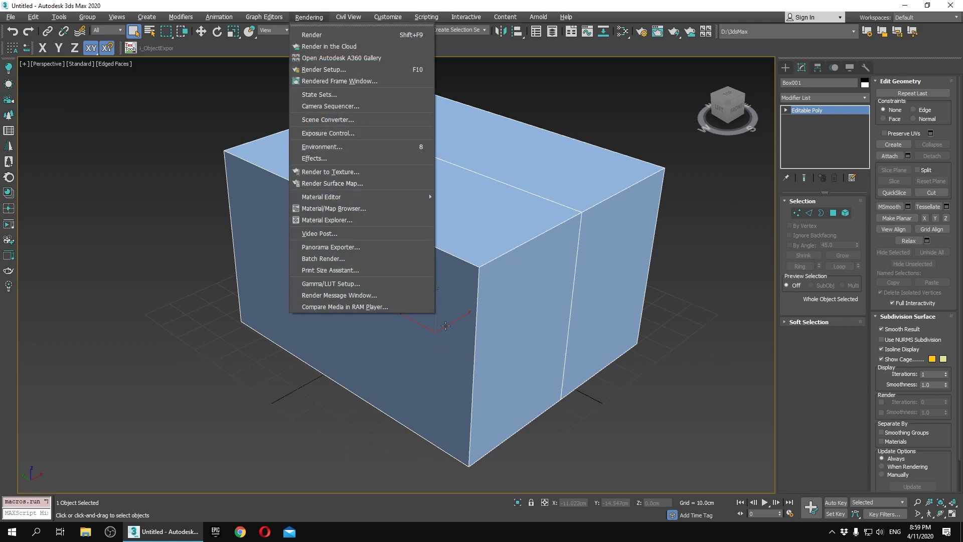
key("Escape")
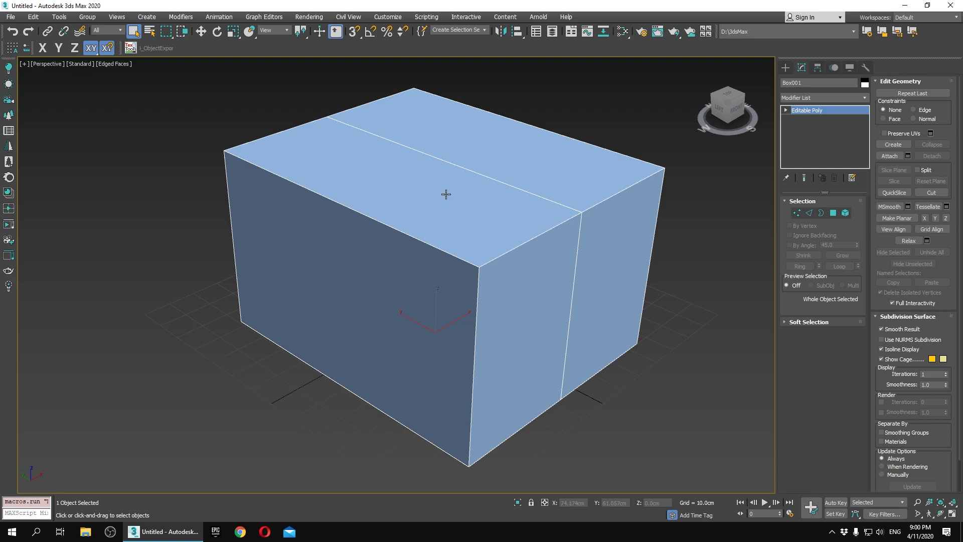
Open Customize User Interface and show the Menus tab listing the Main Menu Bar
left_click(383, 18)
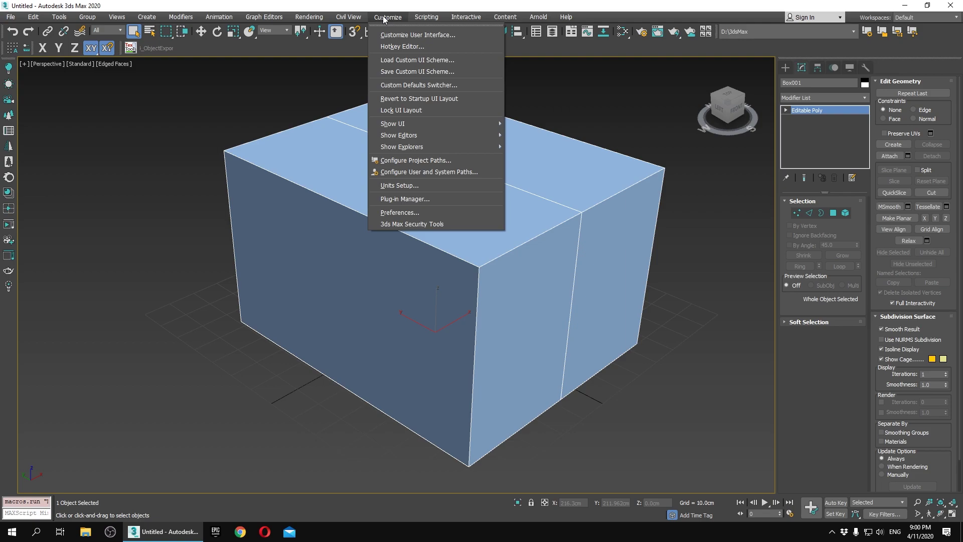
left_click(402, 35)
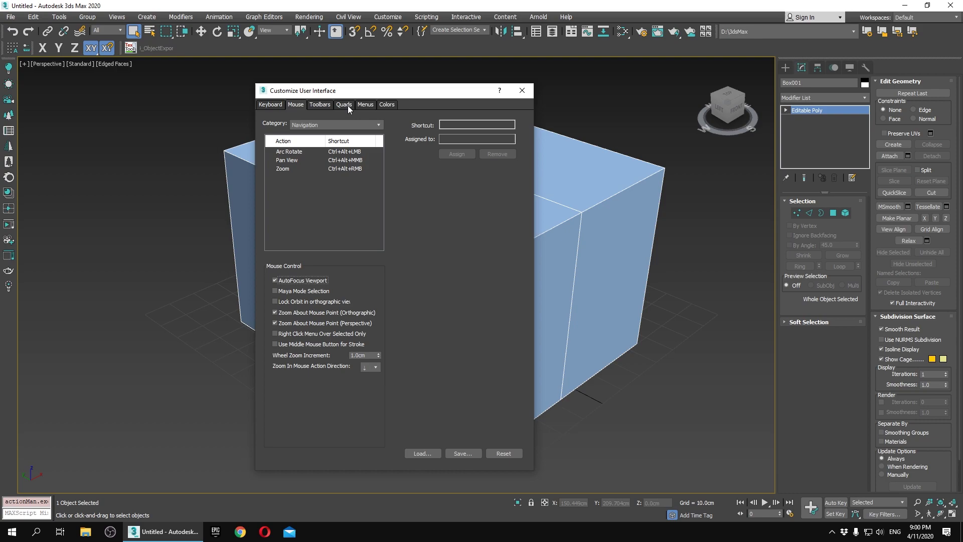
left_click(365, 104)
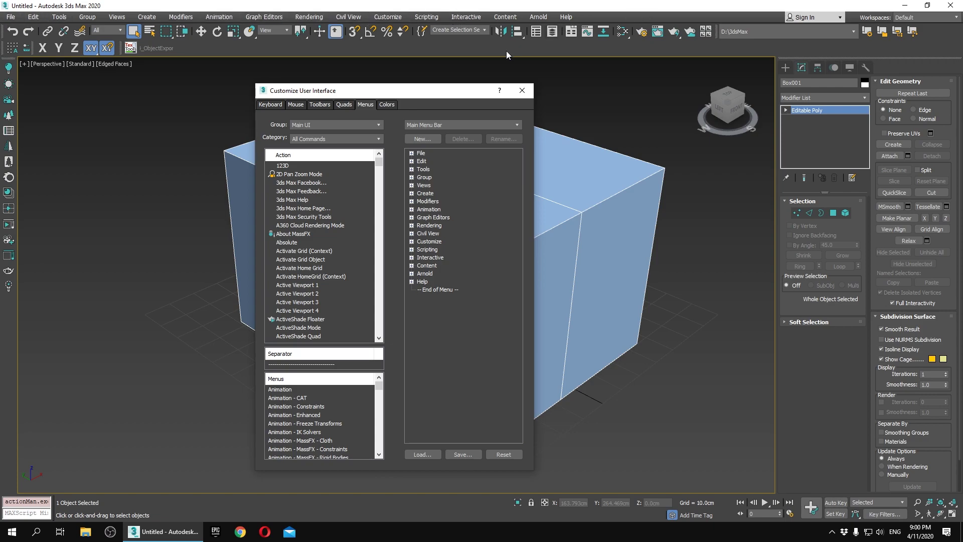
Rename the File menu item from '&File' to 'File' via Edit Menu Item Name
right_click(420, 155)
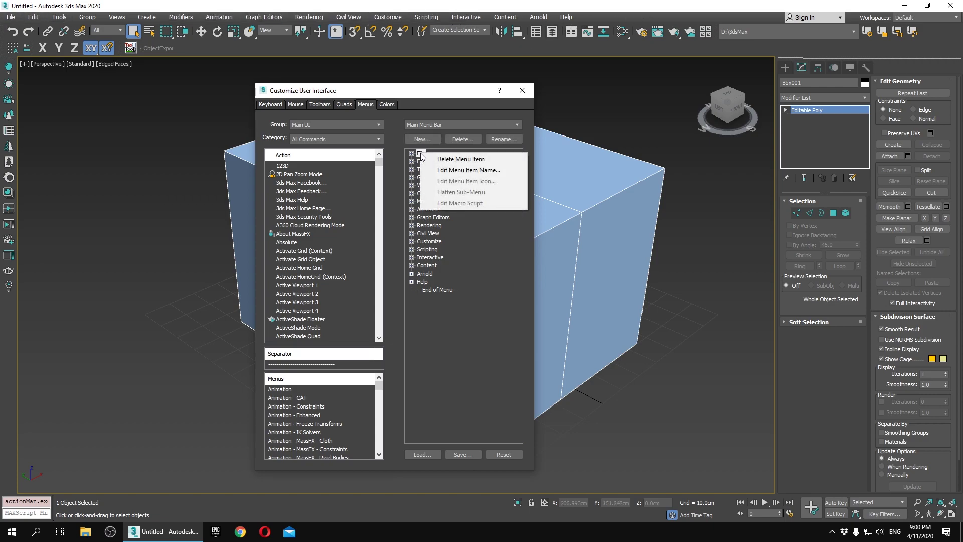
left_click(446, 172)
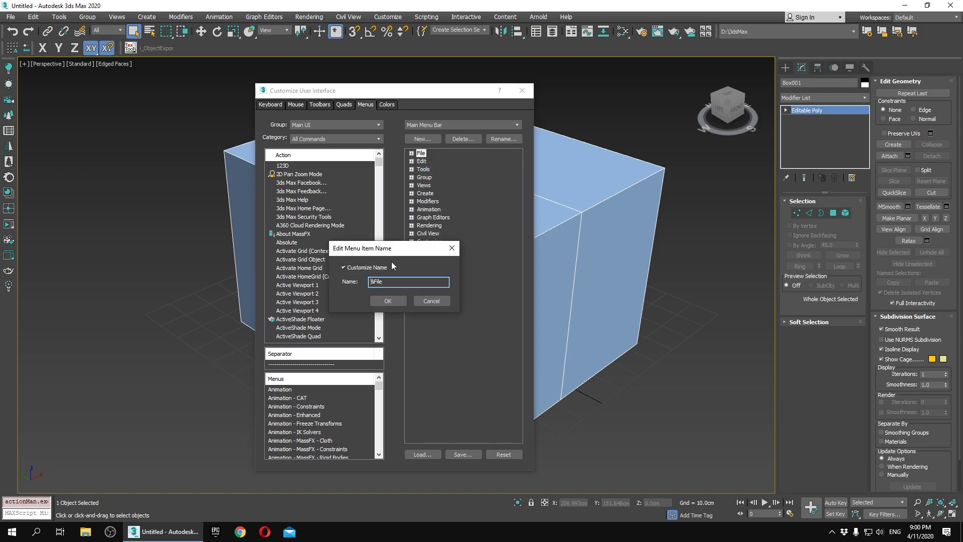
left_click(344, 267)
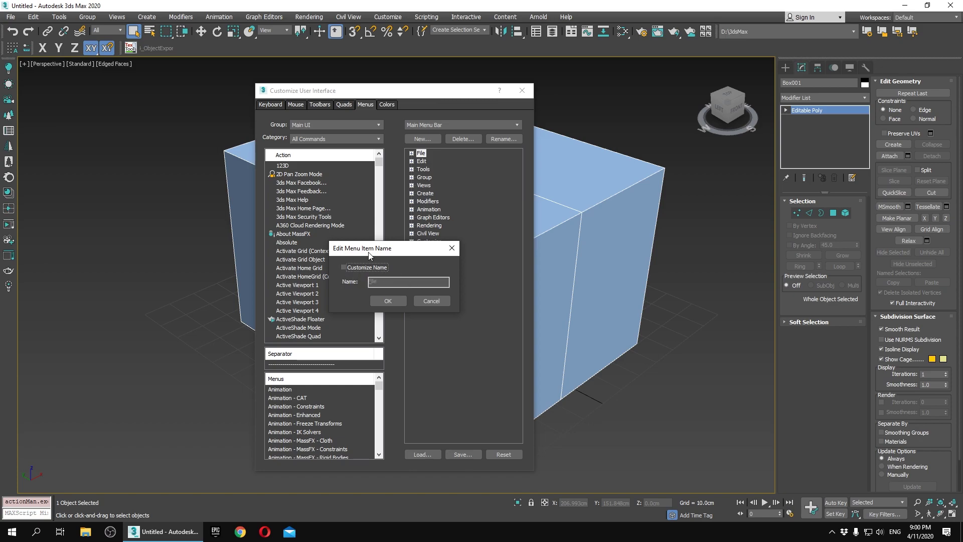
left_click_drag(376, 251, 382, 282)
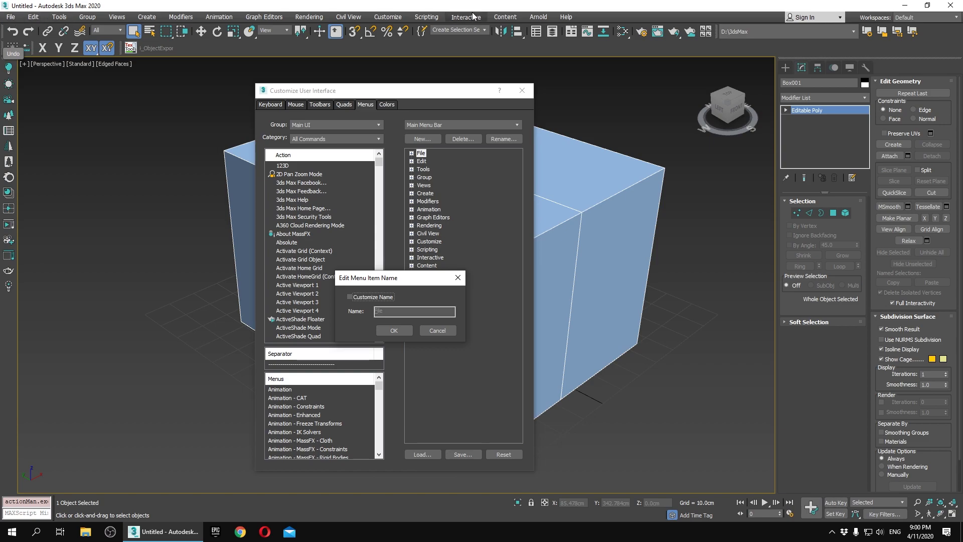
left_click_drag(394, 285, 412, 262)
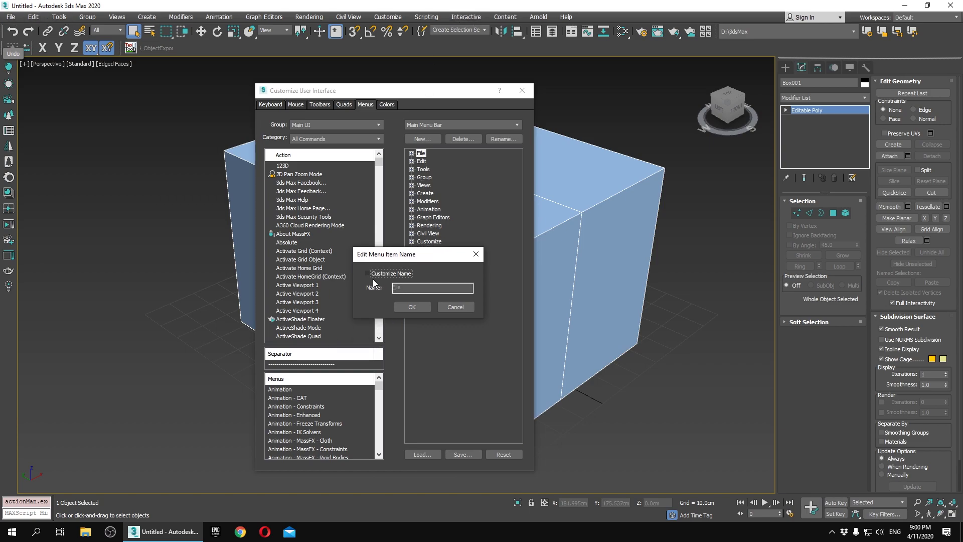
left_click(368, 273)
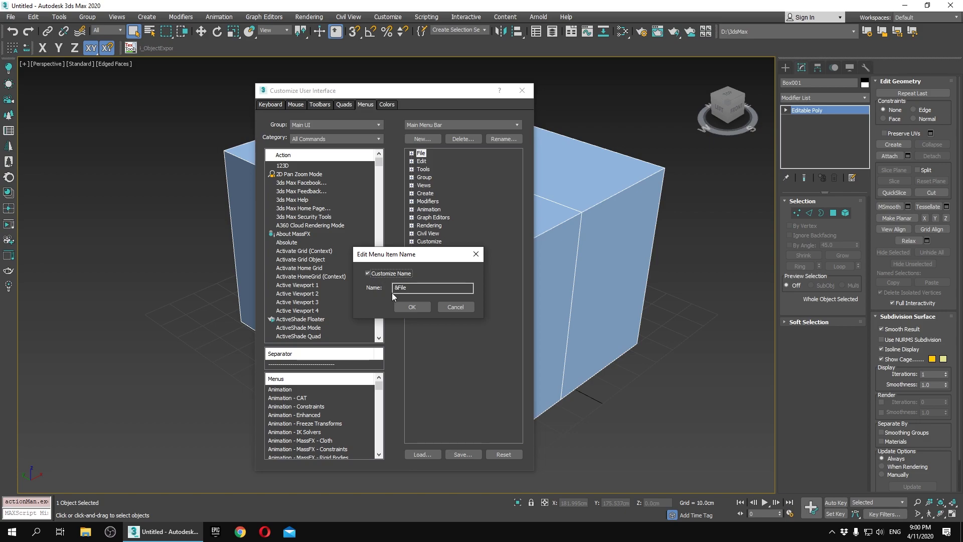
left_click(395, 288)
key("BackSpace")
left_click(412, 308)
Remove the ampersand from the Edit menu item's name
left_click(421, 161)
right_click(421, 161)
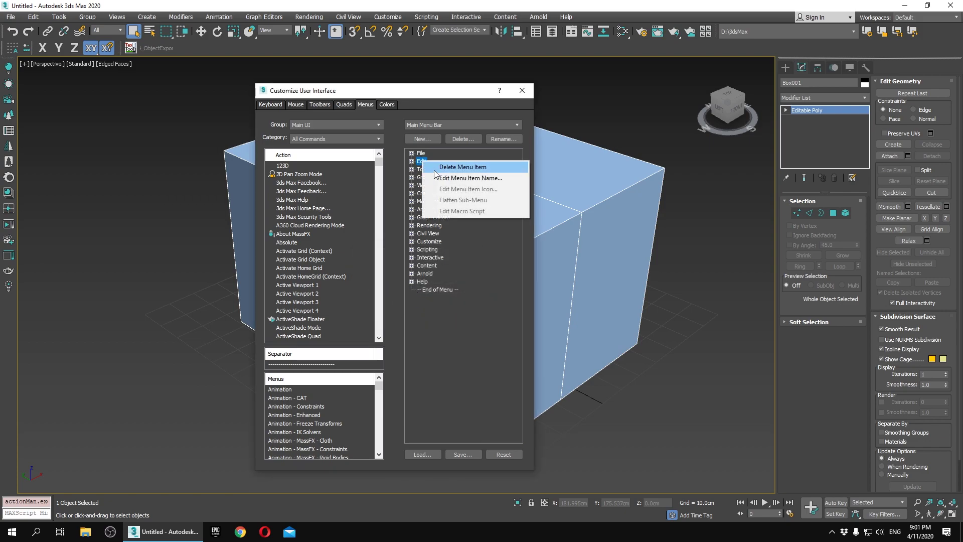
left_click(451, 176)
right_click(370, 282)
left_click(411, 261)
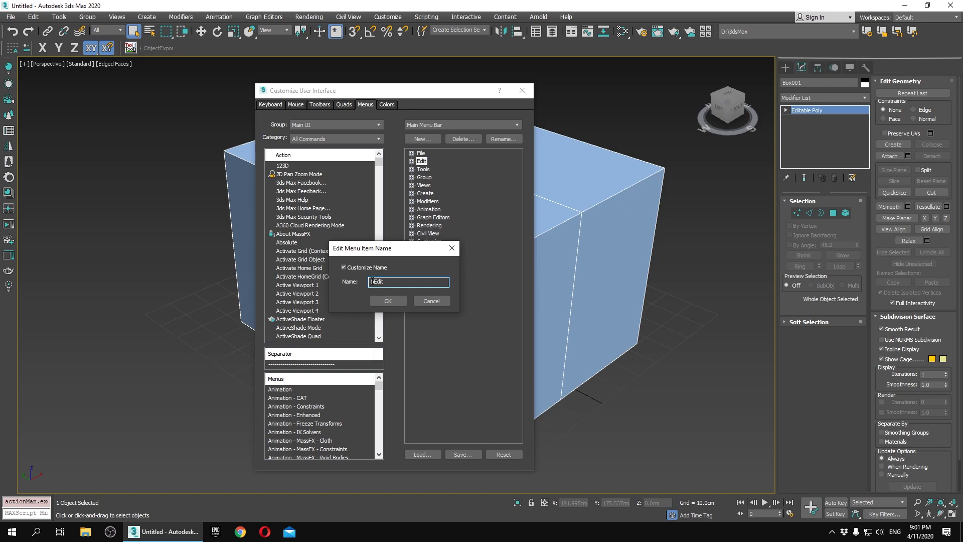
key("BackSpace")
key("Return")
Leave Tools unchanged and strip the ampersands from the Group and Views names
double_click(423, 168)
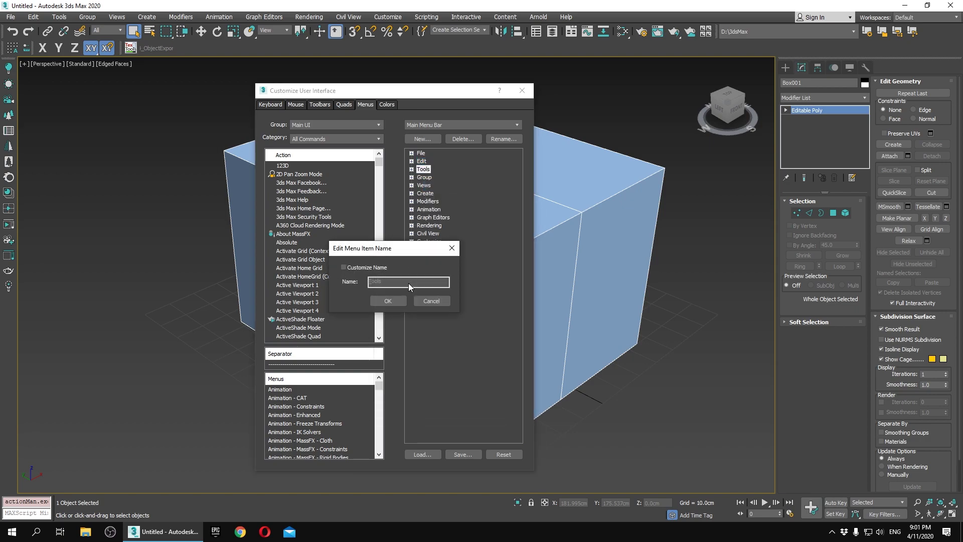
left_click(399, 300)
double_click(421, 184)
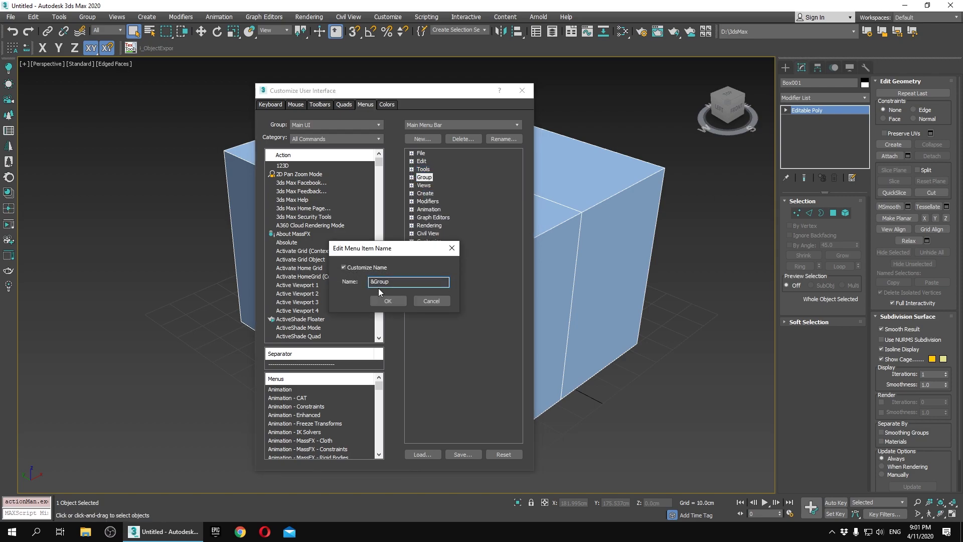
key("Return")
double_click(424, 185)
key("BackSpace")
key("Return")
Remove the ampersands from the Create and Modifiers menu names
right_click(425, 193)
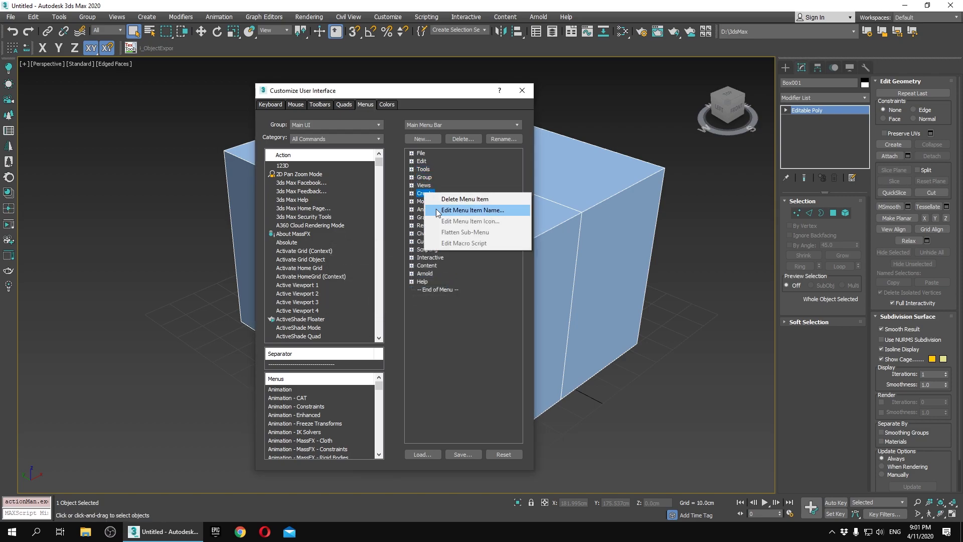
left_click(436, 208)
key("BackSpace")
key("Return")
right_click(425, 201)
left_click(440, 221)
key("Delete")
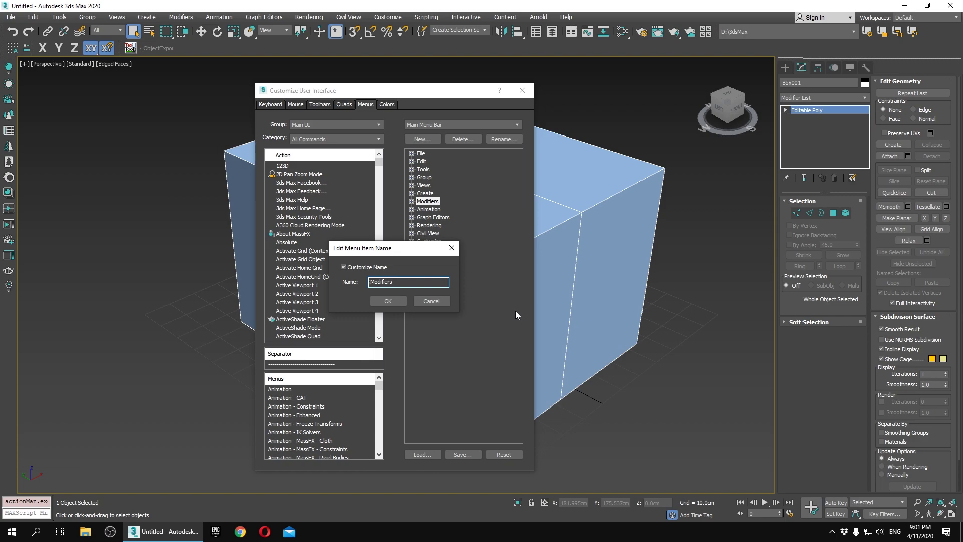
key("Return")
Confirm the Animation name and open the Graph Editors rename with custom name enabled
double_click(429, 209)
key("Return")
double_click(444, 218)
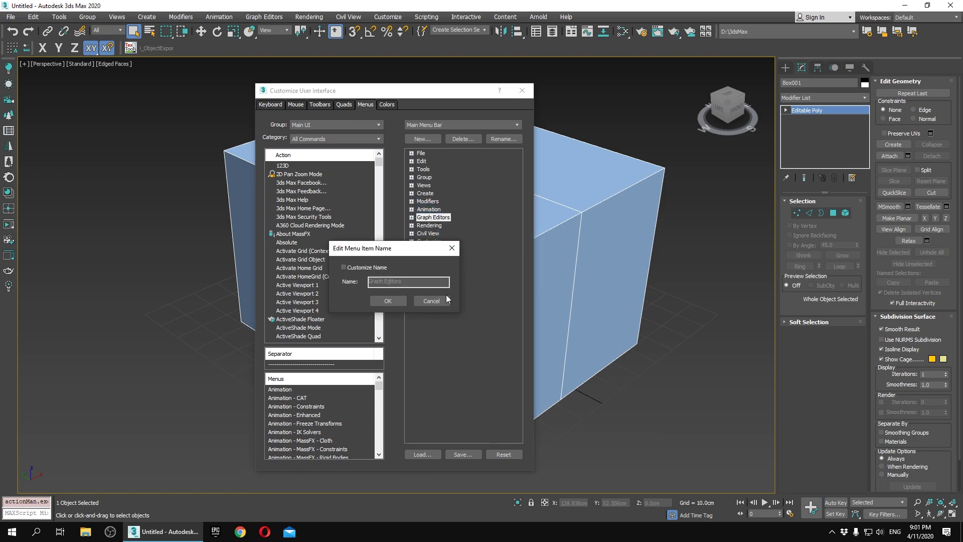
left_click(351, 269)
Change the Graph Editors custom name from 'Graph E&ditors' to 'Graph Editors'
left_click(351, 268)
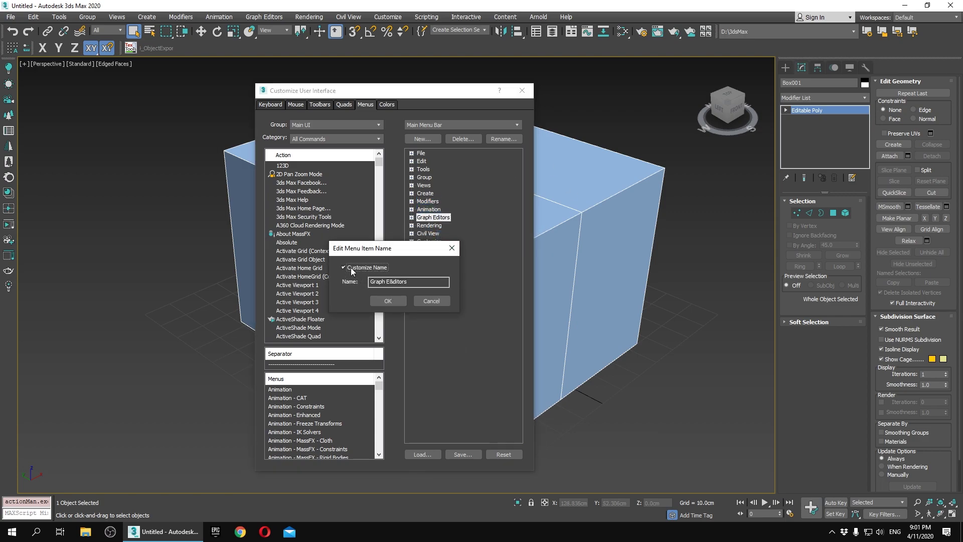
left_click(389, 281)
left_click(389, 281)
key("Delete")
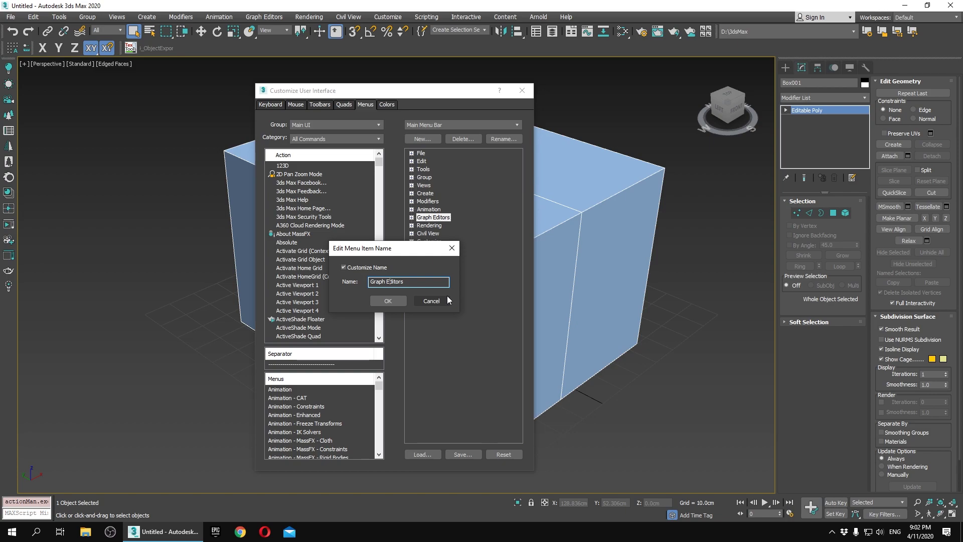
left_click(447, 300)
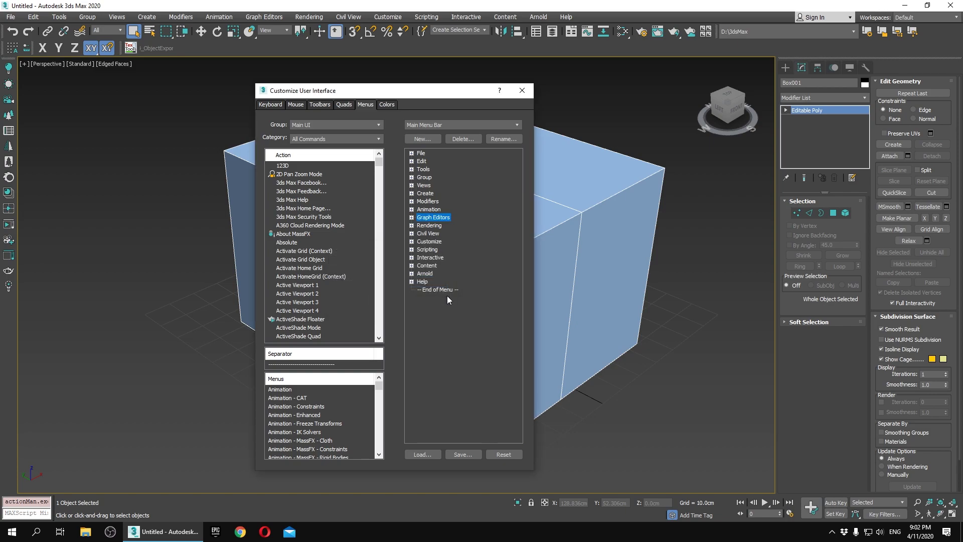
Confirm the Rendering menu item's edited name
left_click(423, 225)
right_click(426, 226)
left_click(452, 241)
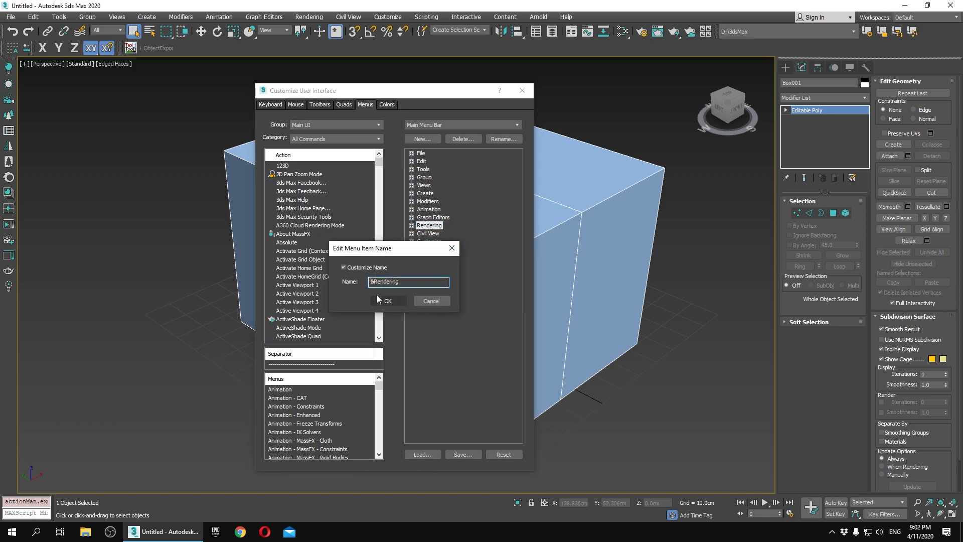
key("Return")
Leave the Civil View menu name unchanged, with its custom name turned off
left_click(425, 233)
right_click(425, 234)
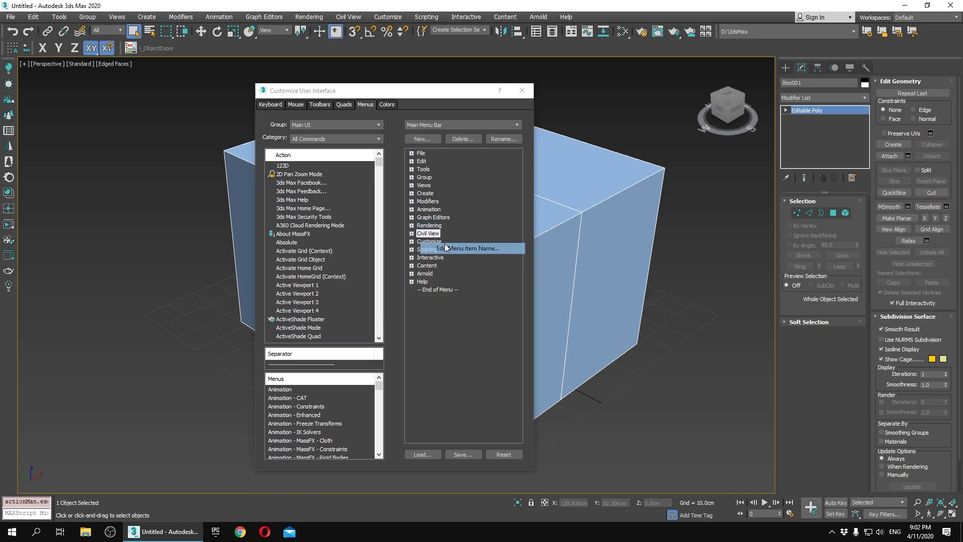
left_click(453, 251)
key("Return")
right_click(425, 234)
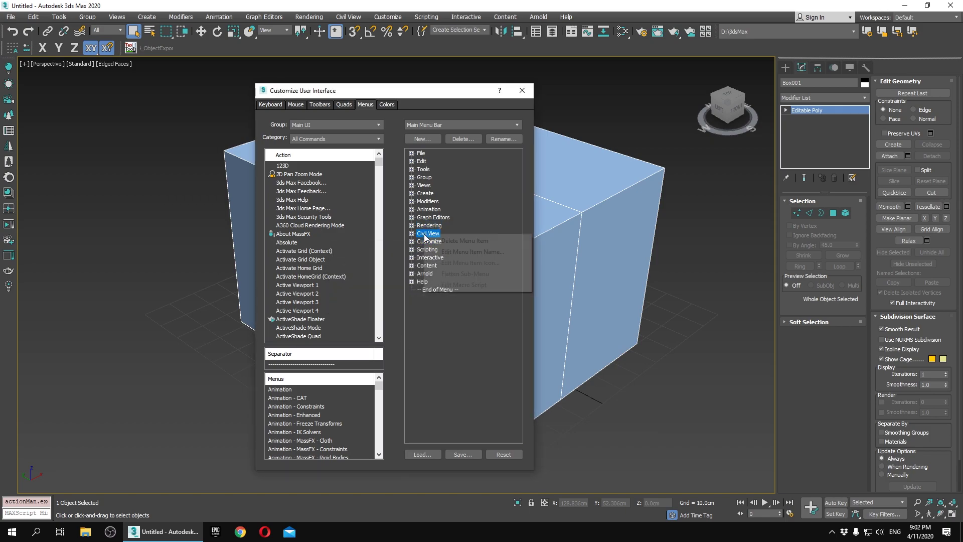
left_click(452, 251)
left_click(360, 268)
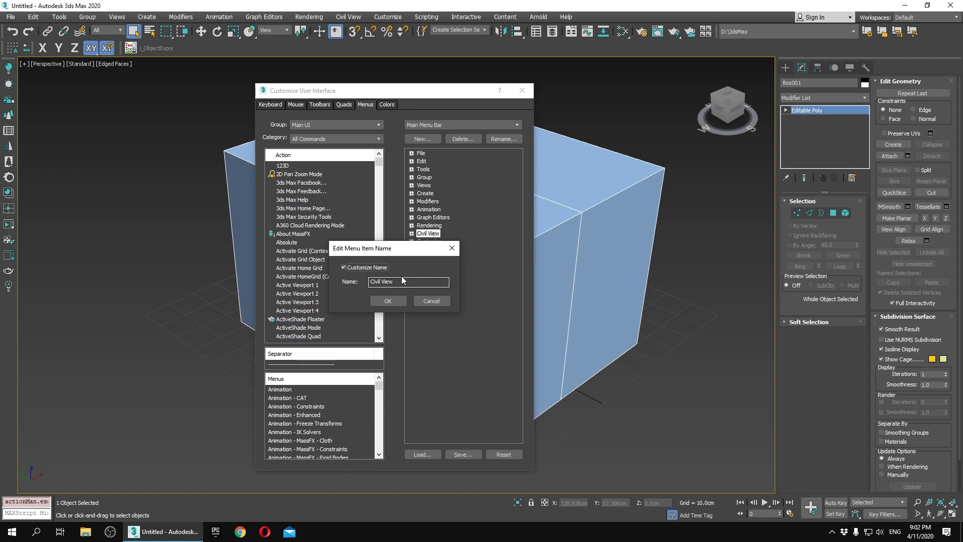
left_click(346, 268)
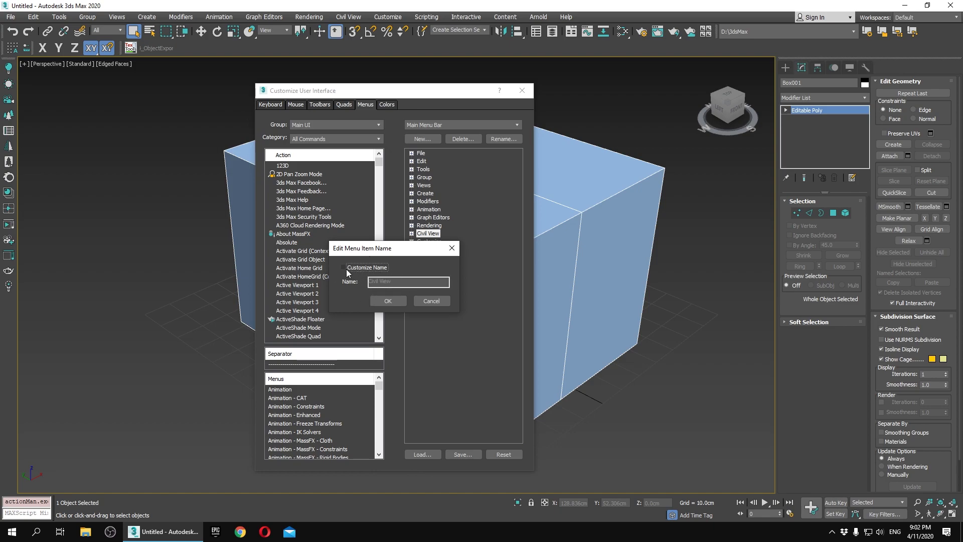
left_click(346, 269)
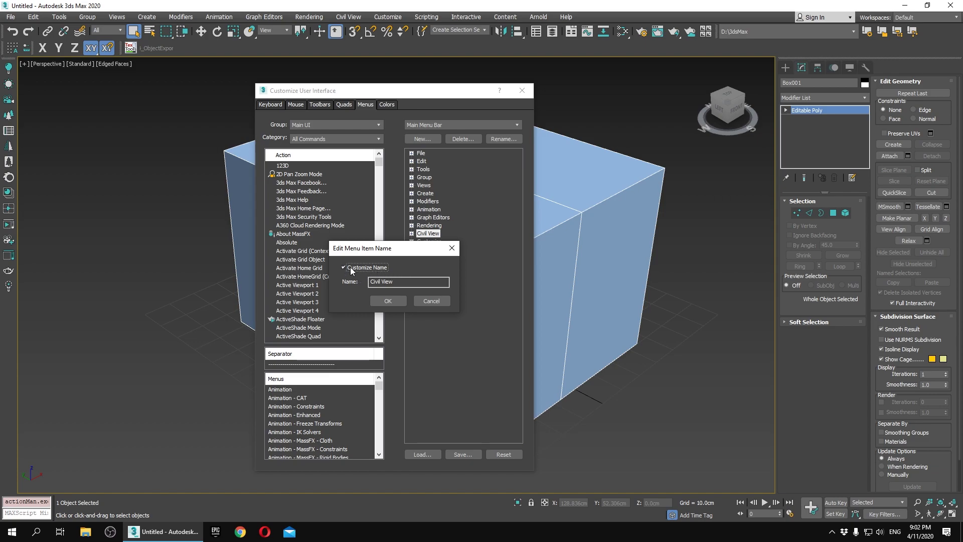
left_click(343, 267)
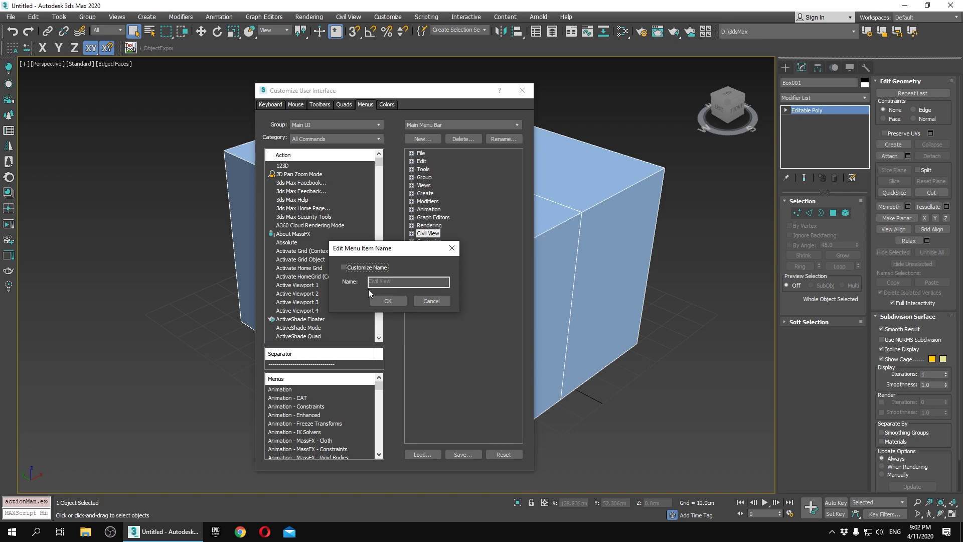
left_click(380, 297)
left_click(386, 301)
Confirm the Customize and Scripting menu name changes
left_click(429, 241)
double_click(429, 241)
key("Return")
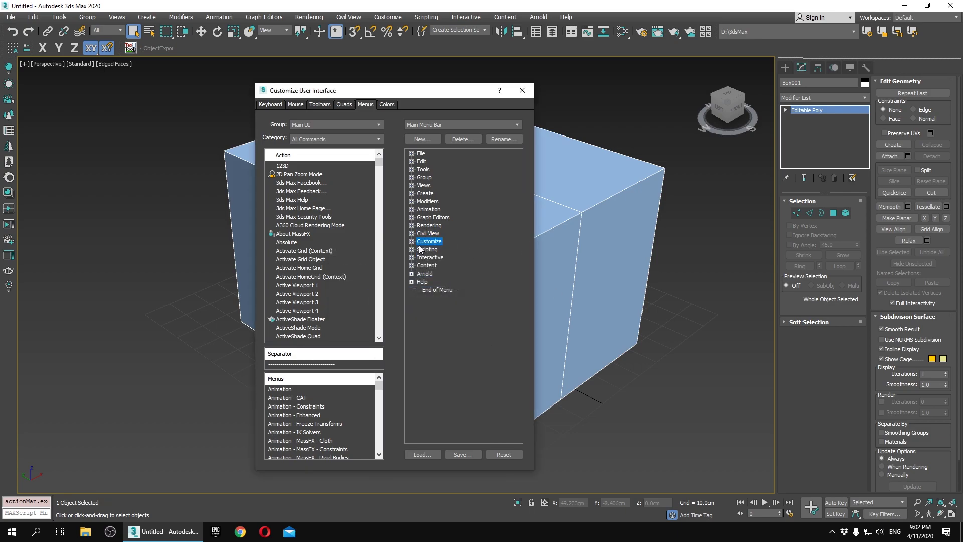
double_click(420, 250)
key("Return")
Leave Interactive unchanged, confirm remaining names through Help, and close Customize User Interface
right_click(431, 258)
left_click(451, 272)
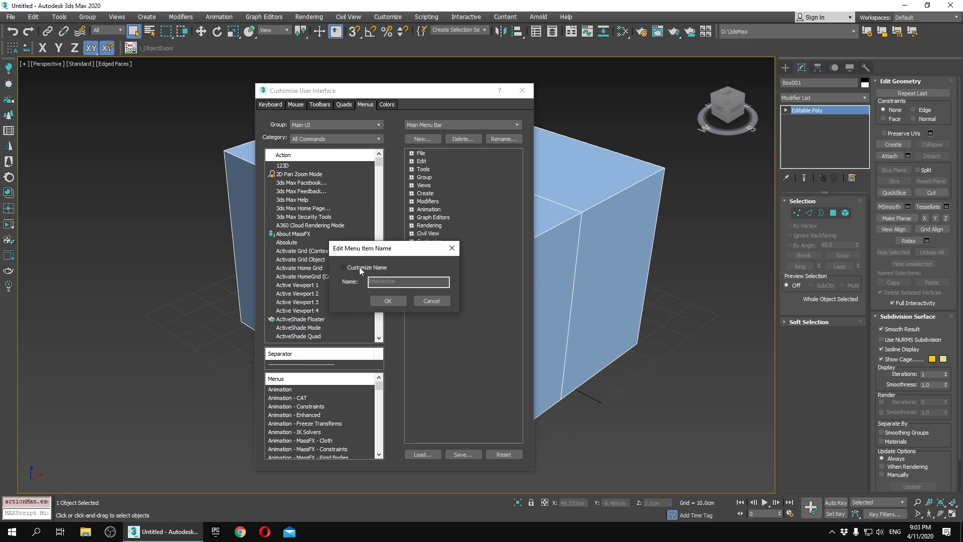
left_click(387, 299)
right_click(431, 265)
left_click(444, 273)
key("Return")
right_click(422, 281)
left_click(446, 298)
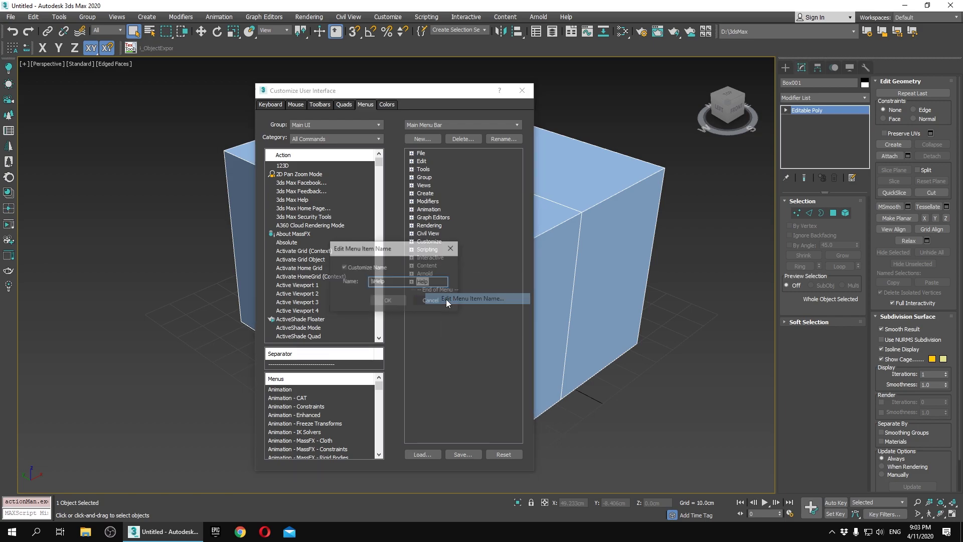
key("Return")
key("Escape")
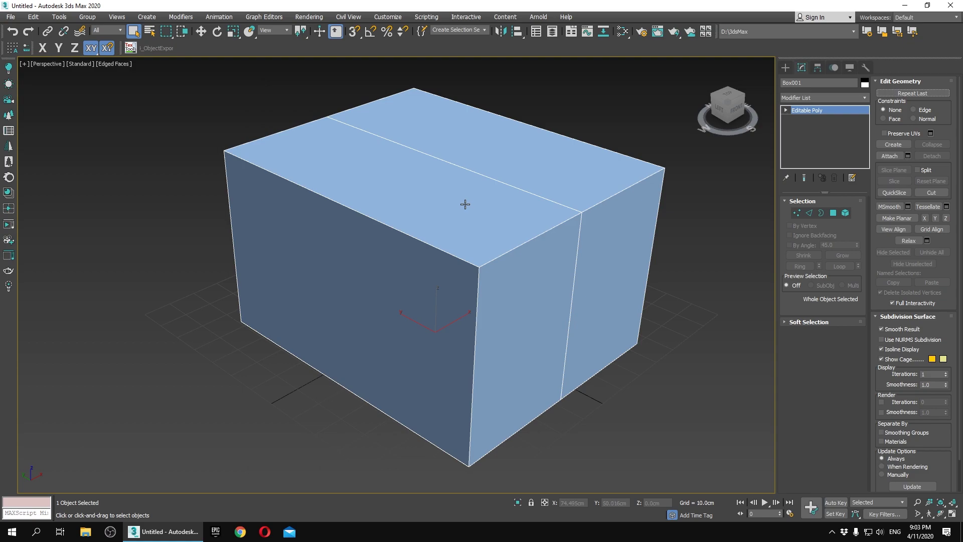